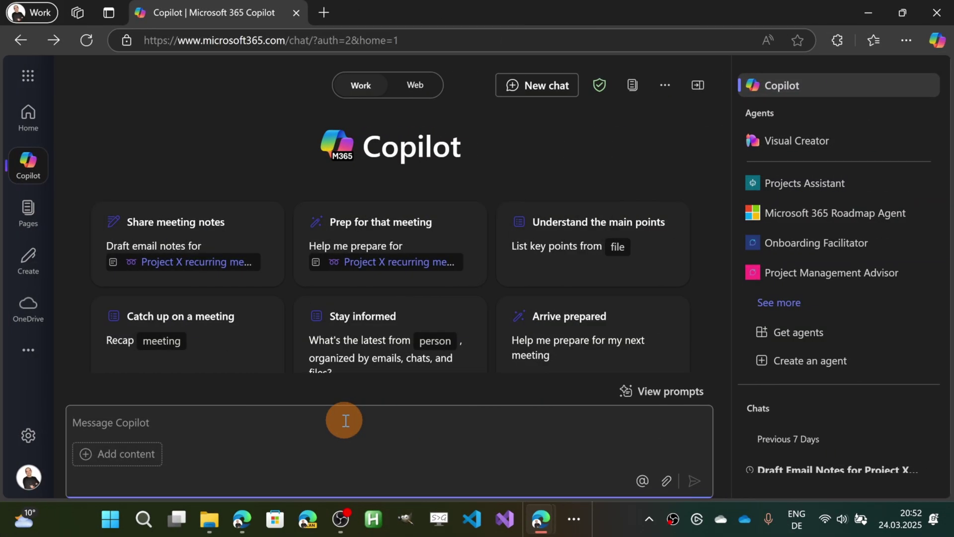
Step: Ask Copilot 'what are my meetings for tomorrow?' and get its answer
{"action": "left_click", "coordinate": [287, 423]}
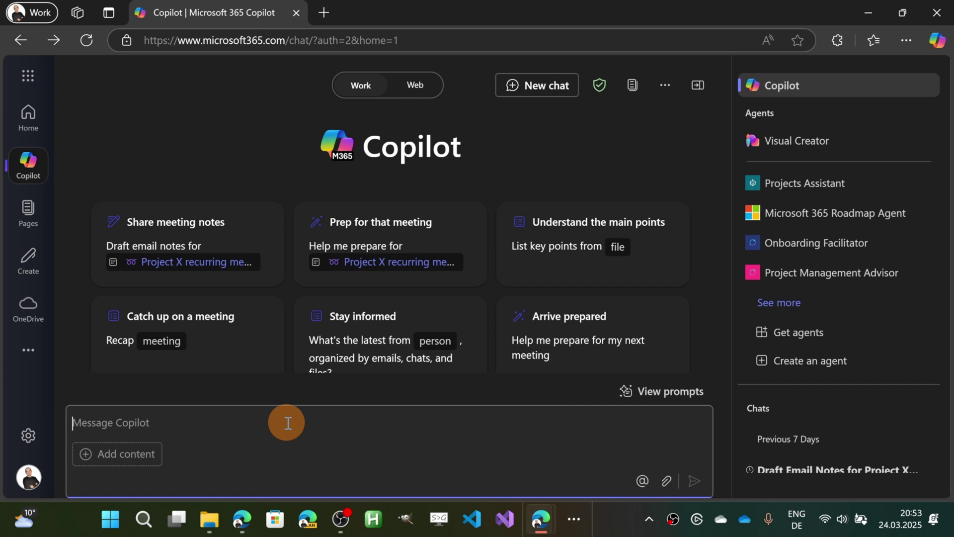
{"action": "type", "text": "what are my meetings for tomorrow?"}
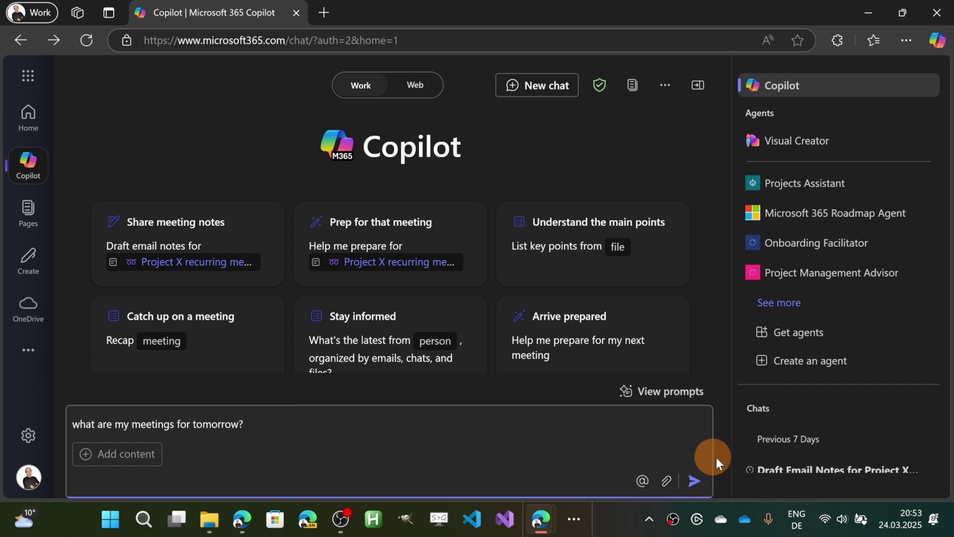
{"action": "left_click", "coordinate": [696, 480]}
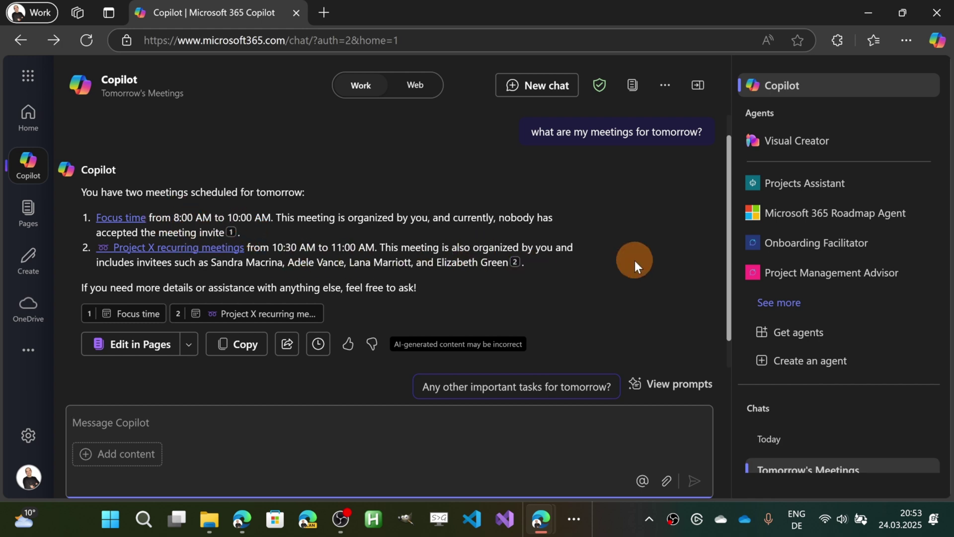
{"action": "mouse_move", "coordinate": [617, 131]}
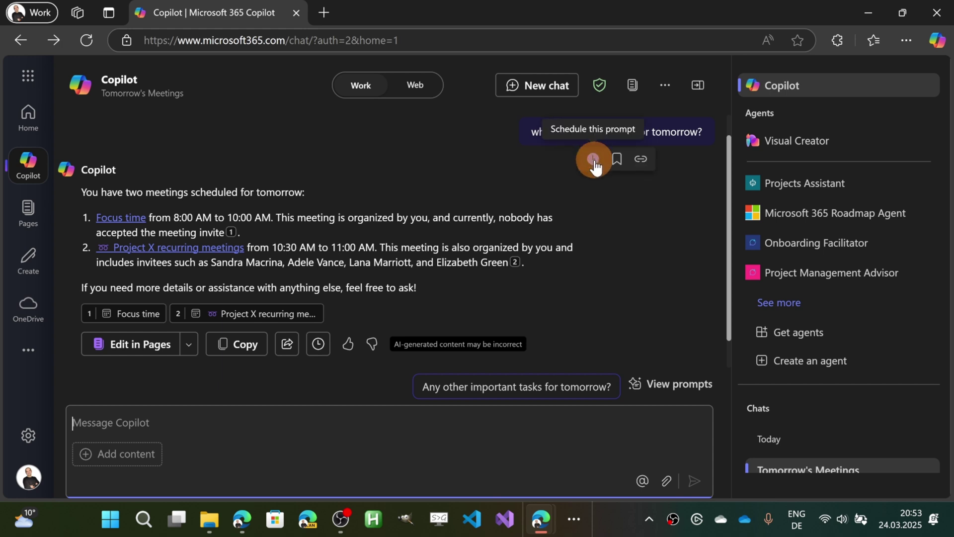
Step: Start scheduling the meetings question as a recurring prompt starting at 9:00 PM
{"action": "left_click", "coordinate": [593, 159]}
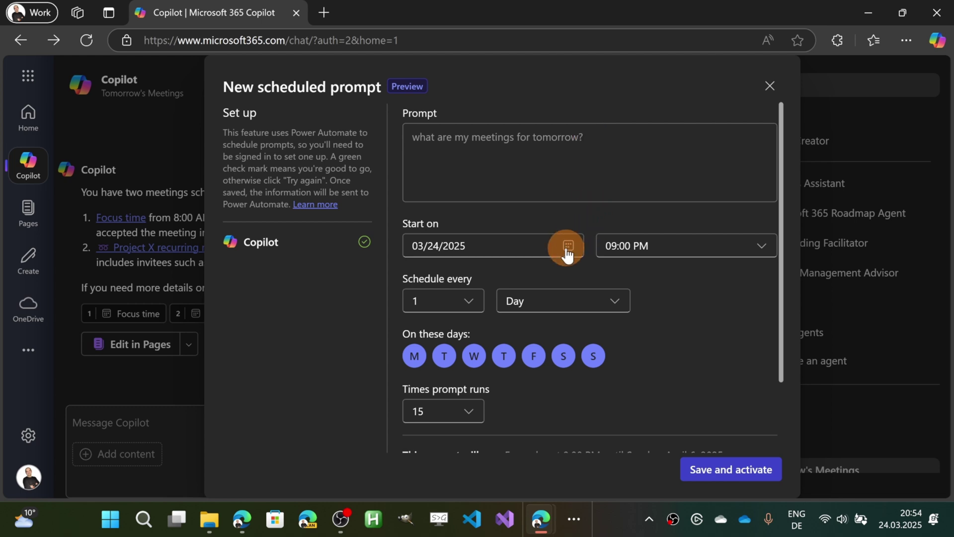
{"action": "left_click", "coordinate": [748, 250]}
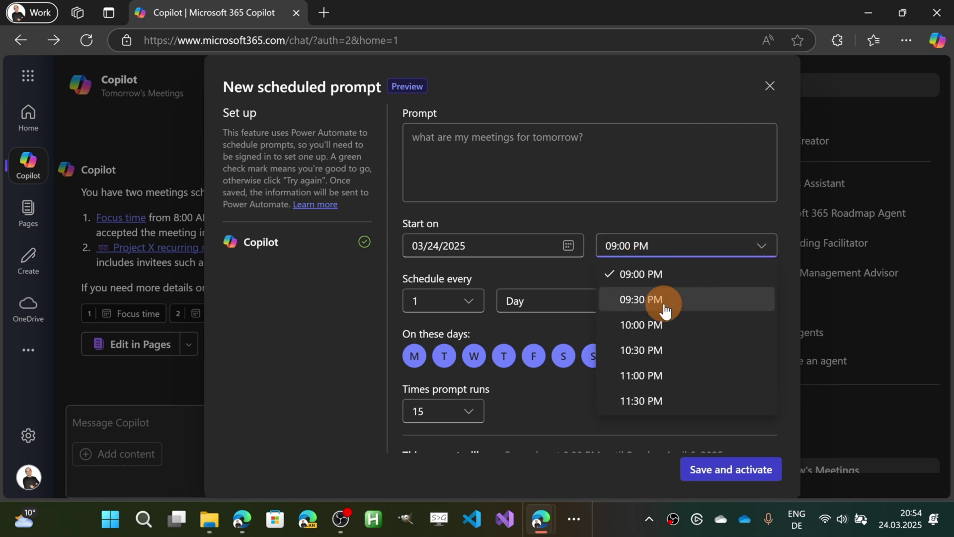
{"action": "left_click", "coordinate": [653, 216]}
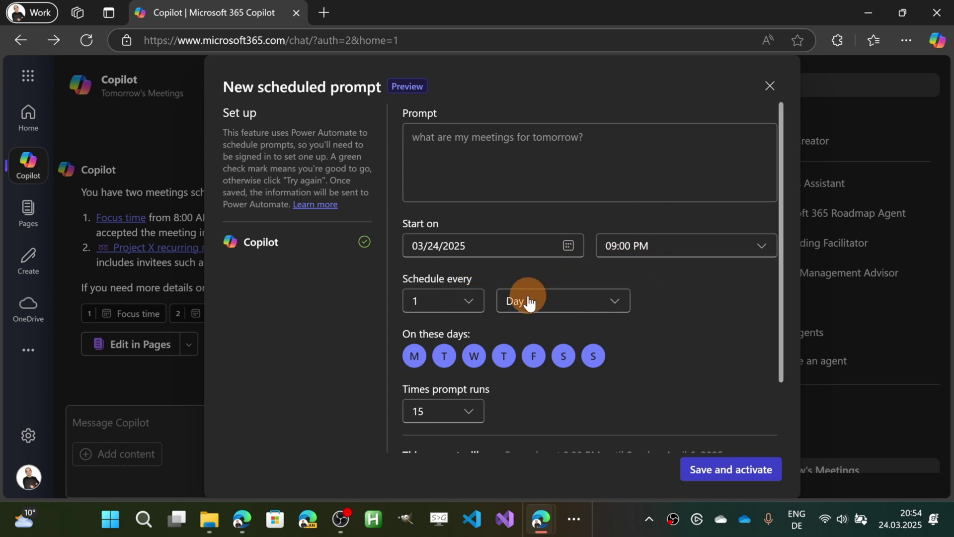
Step: Exclude Saturday and Sunday and limit the prompt to 10 runs
{"action": "left_click", "coordinate": [567, 358]}
{"action": "left_click", "coordinate": [600, 357]}
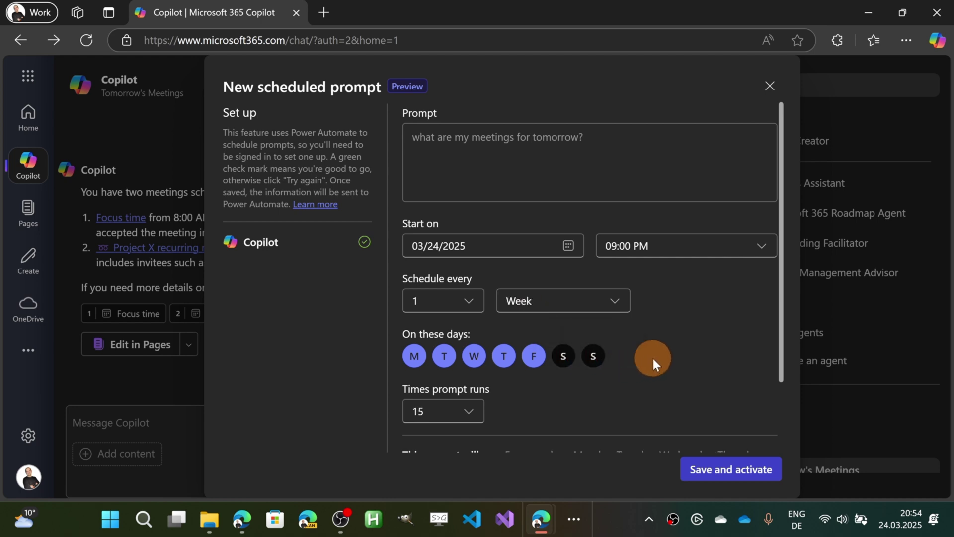
{"action": "scroll", "coordinate": [627, 338], "scroll_direction": "down", "scroll_amount": 1}
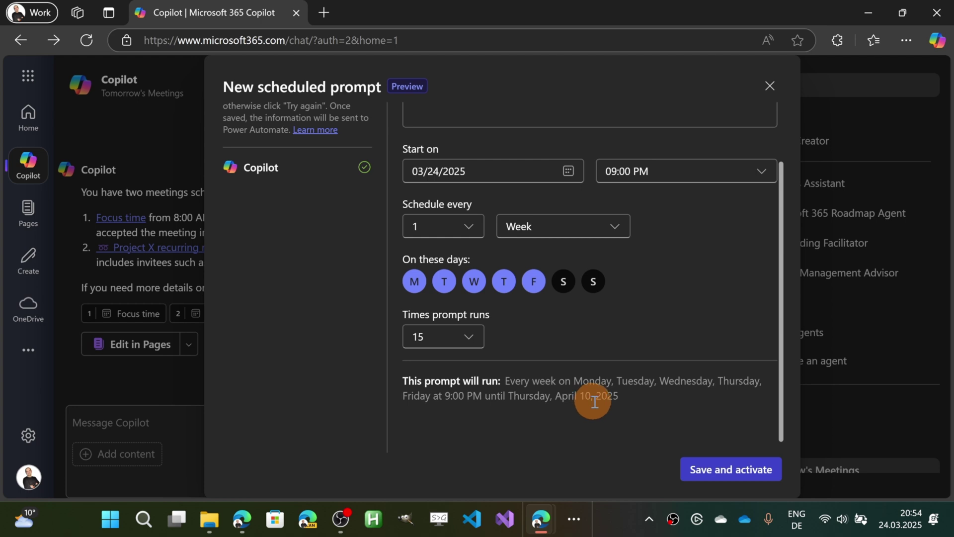
{"action": "left_click", "coordinate": [470, 341]}
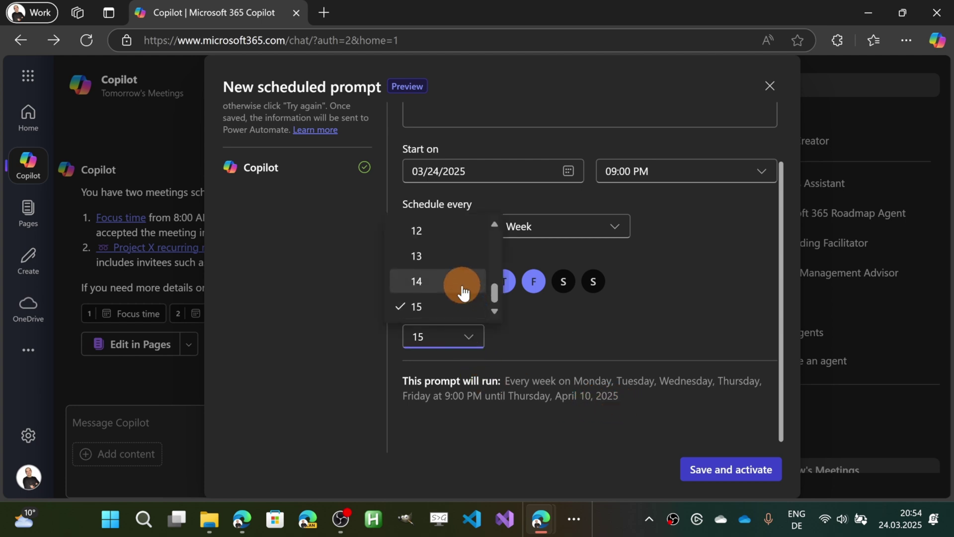
{"action": "scroll", "coordinate": [436, 276], "scroll_direction": "up", "scroll_amount": 1}
{"action": "left_click", "coordinate": [428, 254]}
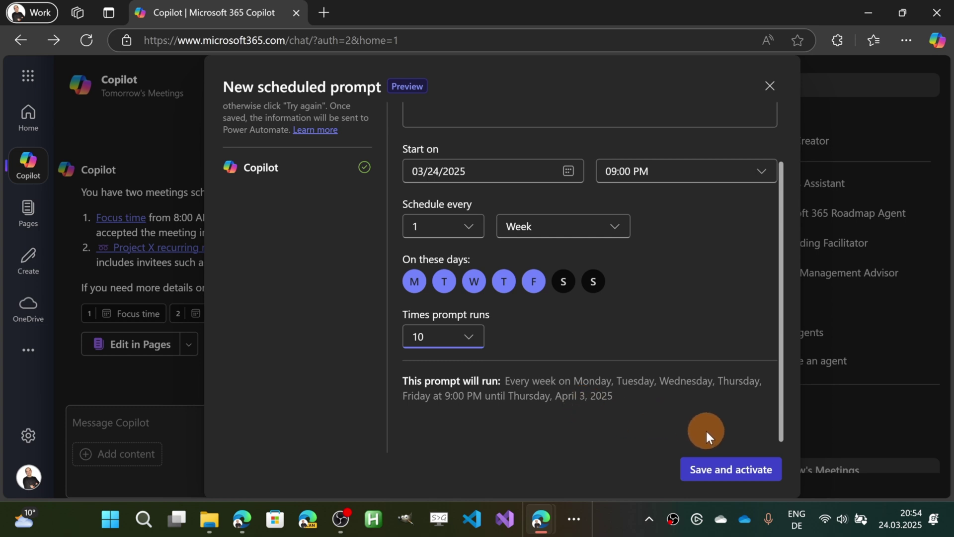
{"action": "scroll", "coordinate": [706, 308], "scroll_direction": "up", "scroll_amount": 3}
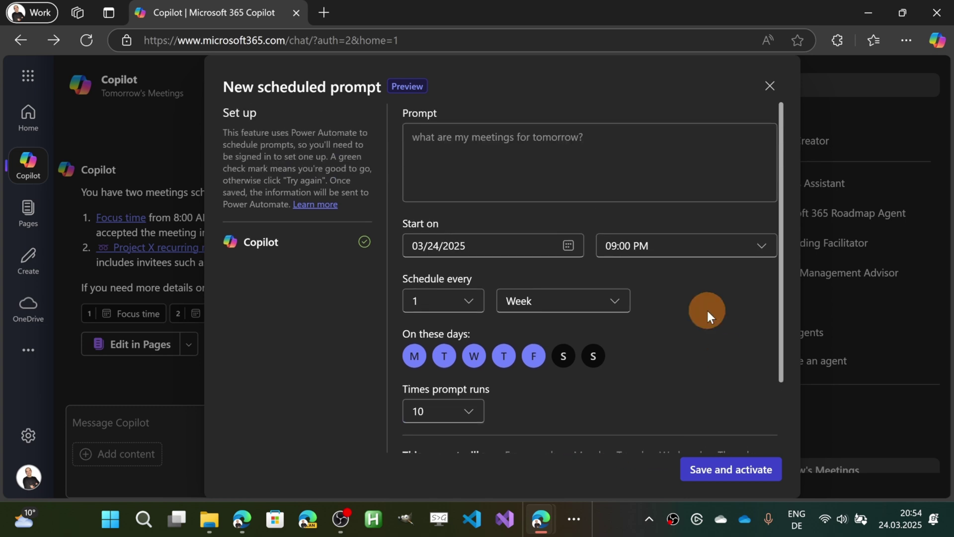
{"action": "scroll", "coordinate": [706, 308], "scroll_direction": "down", "scroll_amount": 4}
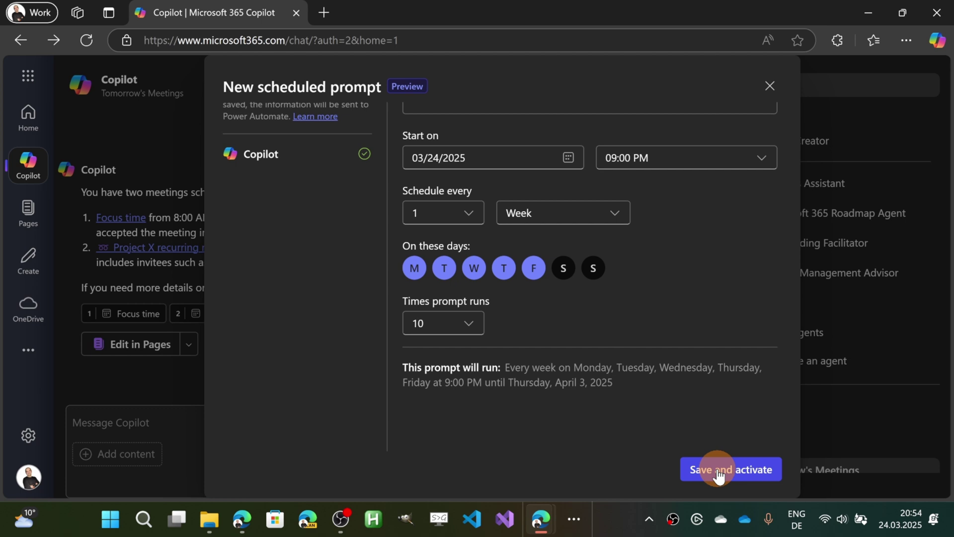
Step: Save and activate the weekday meetings schedule and return to the chat
{"action": "left_click", "coordinate": [718, 474]}
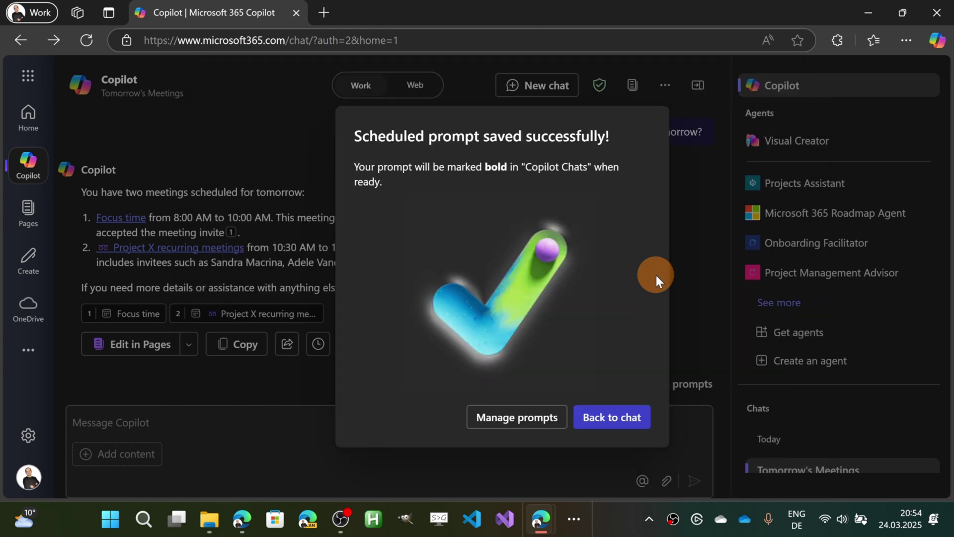
{"action": "key", "text": "Escape"}
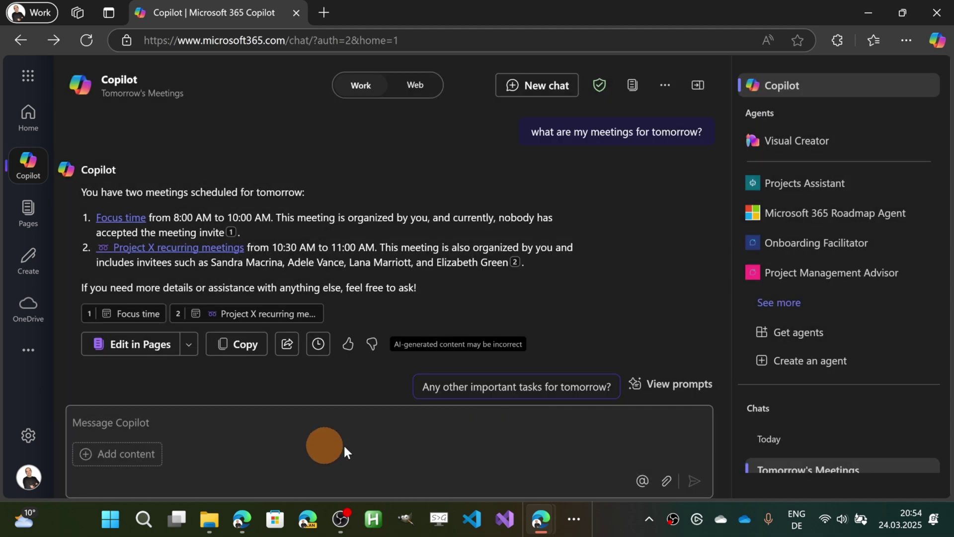
Step: Ask Copilot 'What are my action items for today?' and get its answer
{"action": "left_click", "coordinate": [358, 425]}
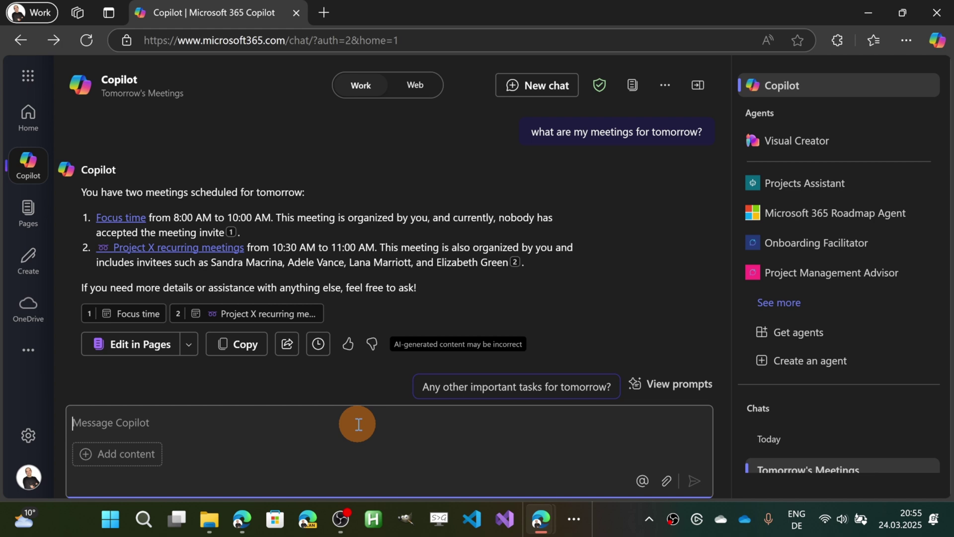
{"action": "type", "text": "What are my action items for today?"}
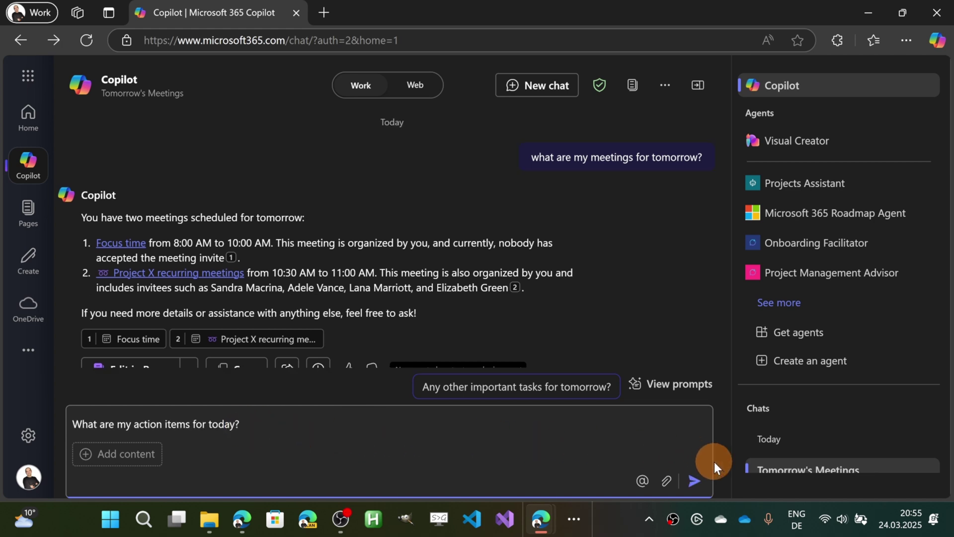
{"action": "left_click", "coordinate": [694, 480]}
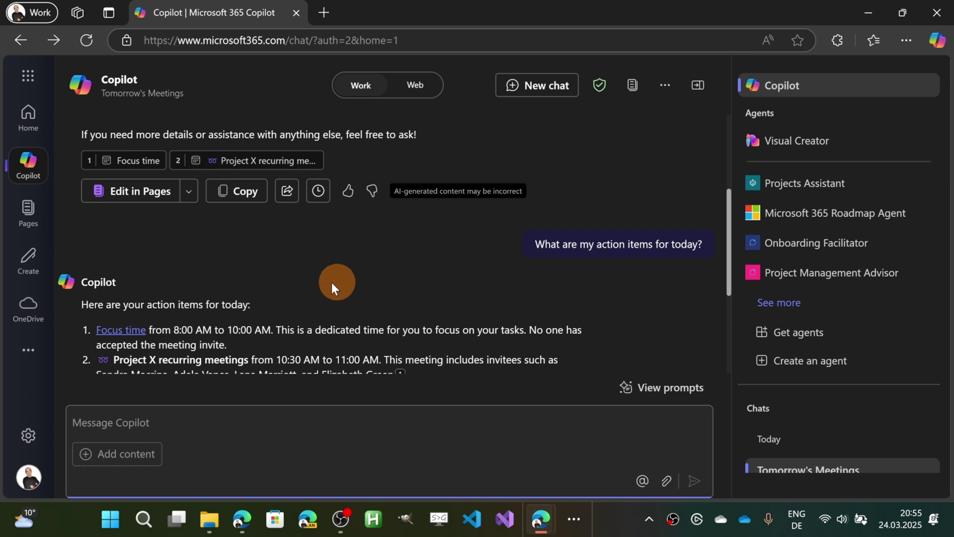
{"action": "scroll", "coordinate": [308, 280], "scroll_direction": "down", "scroll_amount": 3}
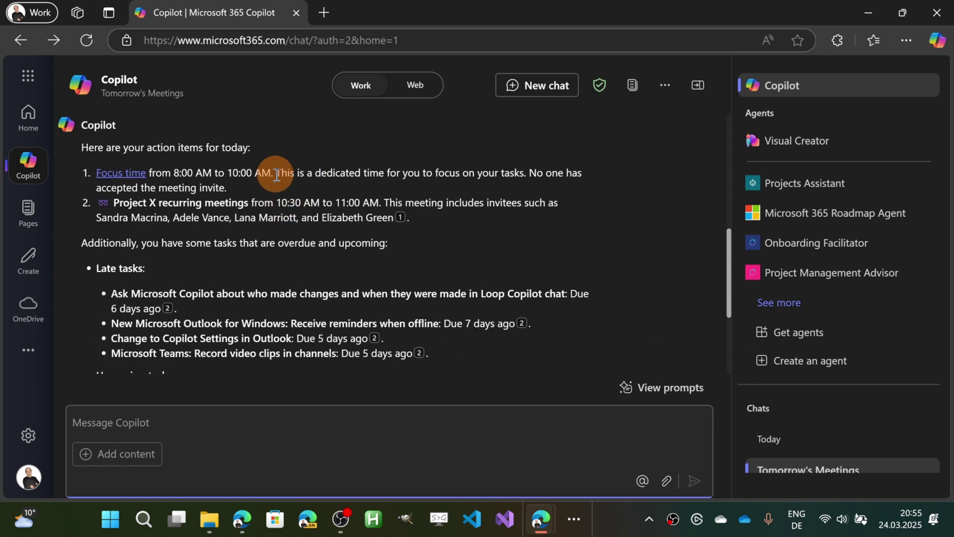
{"action": "scroll", "coordinate": [234, 181], "scroll_direction": "down", "scroll_amount": 1}
{"action": "scroll", "coordinate": [214, 206], "scroll_direction": "down", "scroll_amount": 2}
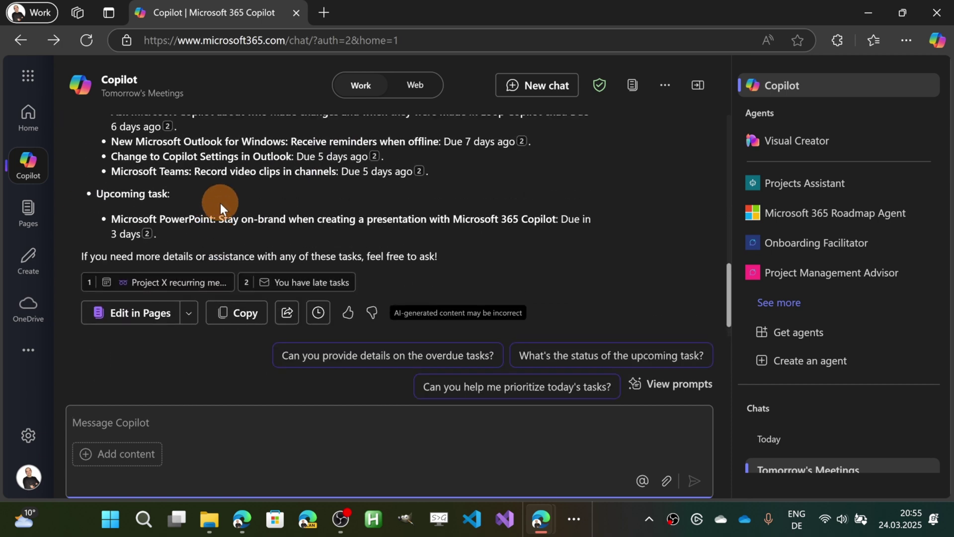
{"action": "scroll", "coordinate": [566, 218], "scroll_direction": "up", "scroll_amount": 2}
{"action": "scroll", "coordinate": [623, 247], "scroll_direction": "up", "scroll_amount": 1}
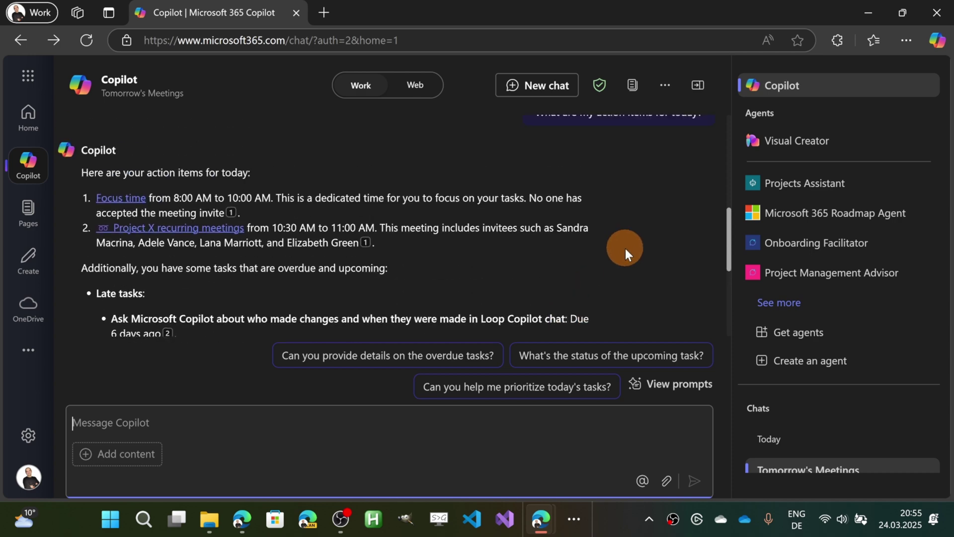
{"action": "scroll", "coordinate": [625, 248], "scroll_direction": "up", "scroll_amount": 1}
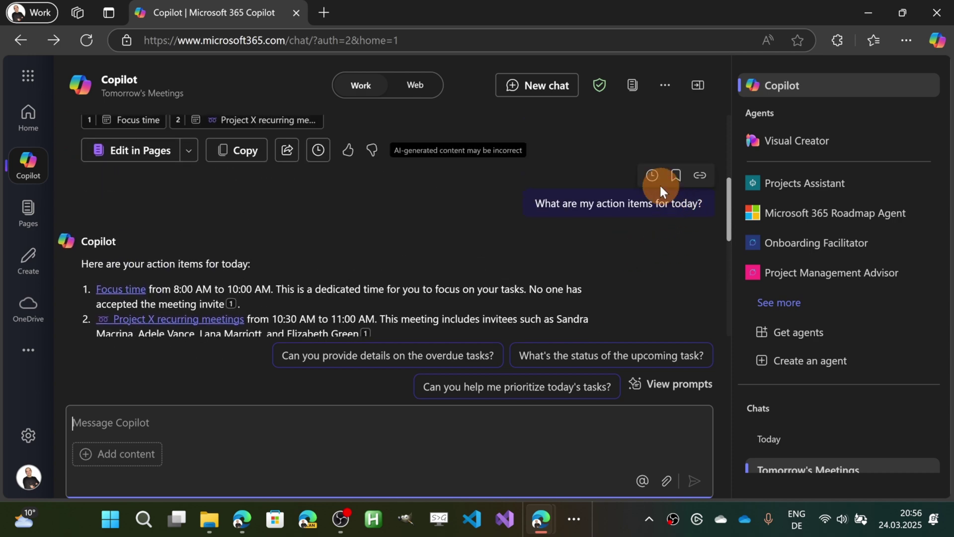
Step: Schedule the action-items question weekdays only, excluding Saturday and Sunday, limited to 5 runs
{"action": "left_click", "coordinate": [655, 174]}
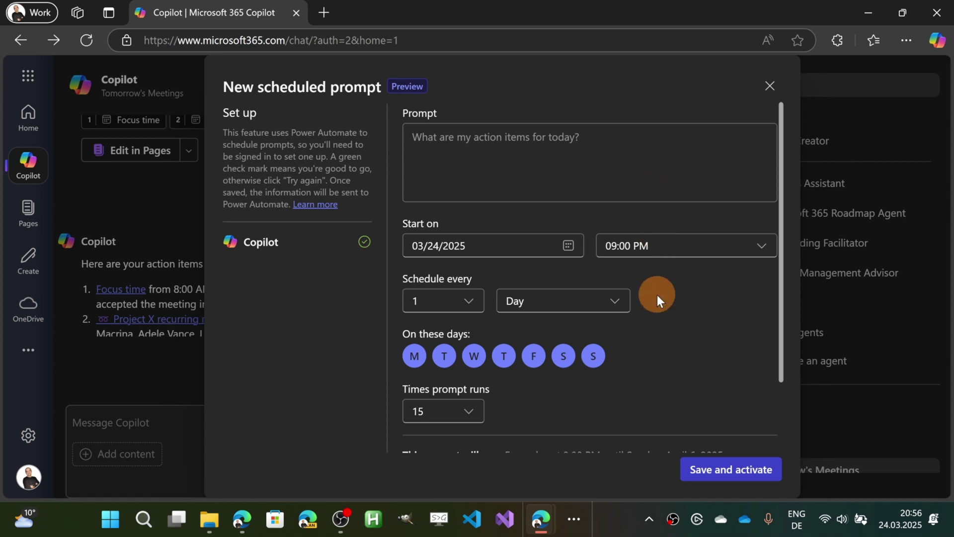
{"action": "left_click", "coordinate": [562, 355]}
{"action": "left_click", "coordinate": [596, 358]}
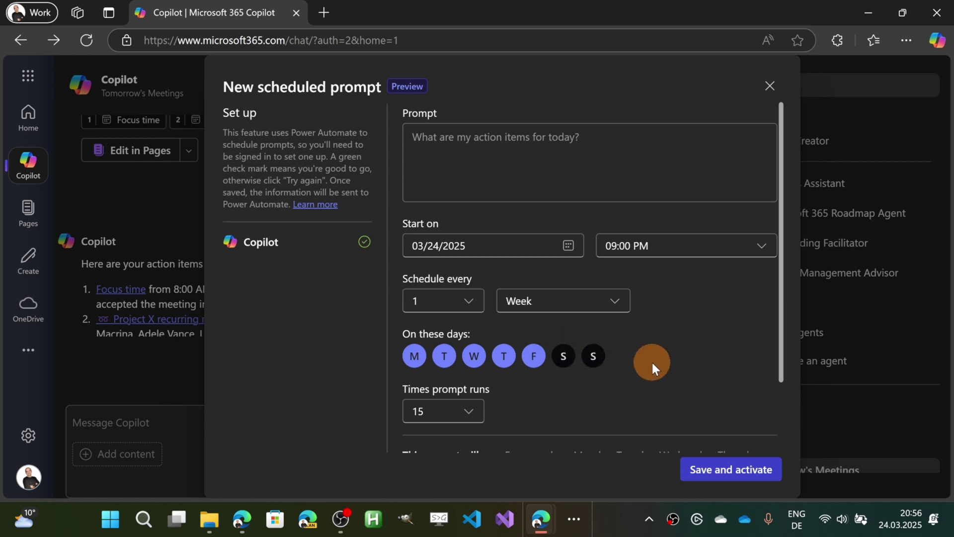
{"action": "scroll", "coordinate": [564, 375], "scroll_direction": "down", "scroll_amount": 2}
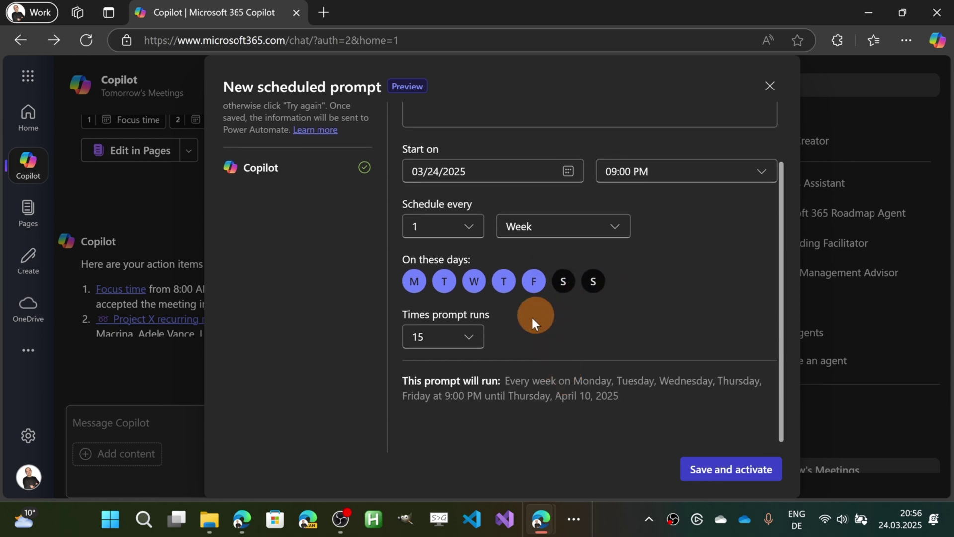
{"action": "left_click", "coordinate": [464, 337]}
{"action": "scroll", "coordinate": [437, 281], "scroll_direction": "up", "scroll_amount": 1}
{"action": "scroll", "coordinate": [439, 282], "scroll_direction": "up", "scroll_amount": 3}
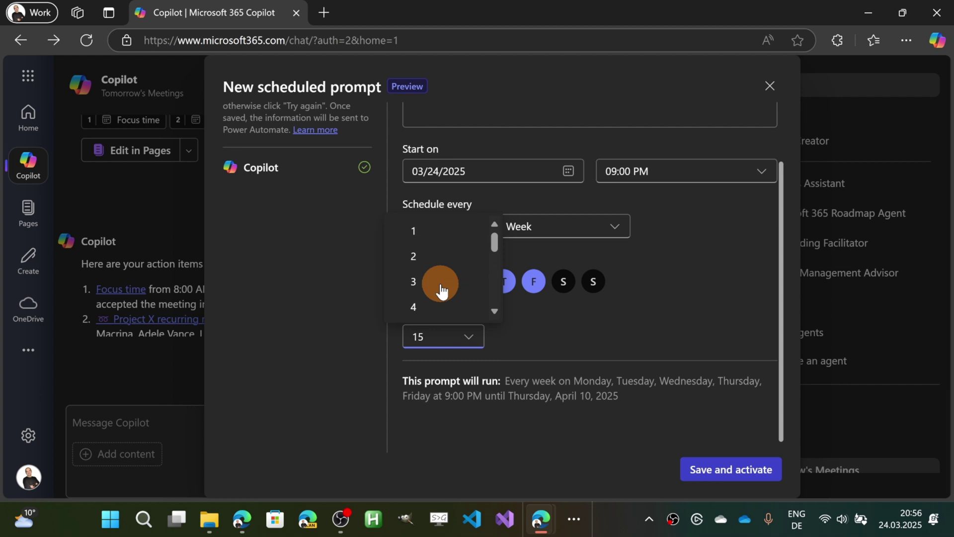
{"action": "scroll", "coordinate": [423, 305], "scroll_direction": "down", "scroll_amount": 1}
{"action": "left_click", "coordinate": [422, 276]}
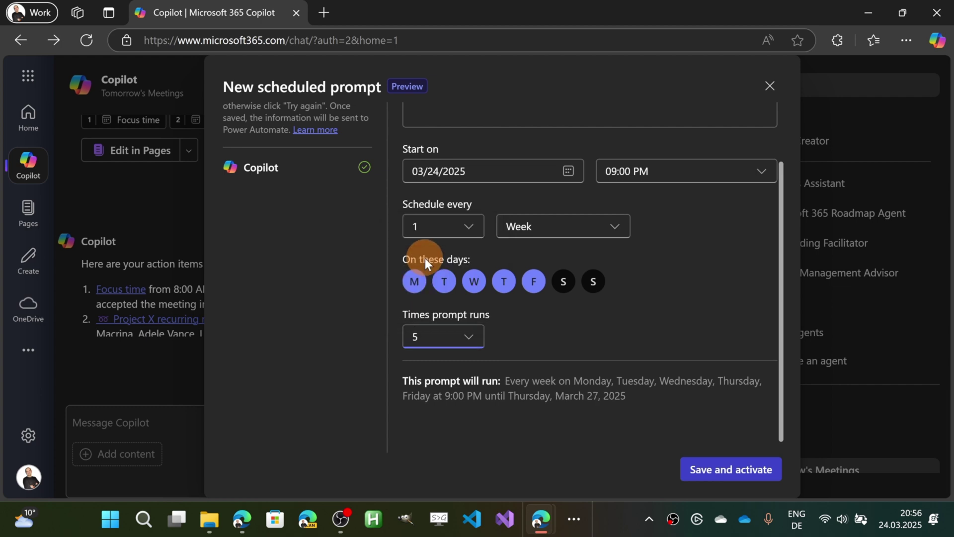
Step: Save and activate the action-items scheduled prompt and return to the chat
{"action": "left_click", "coordinate": [738, 476]}
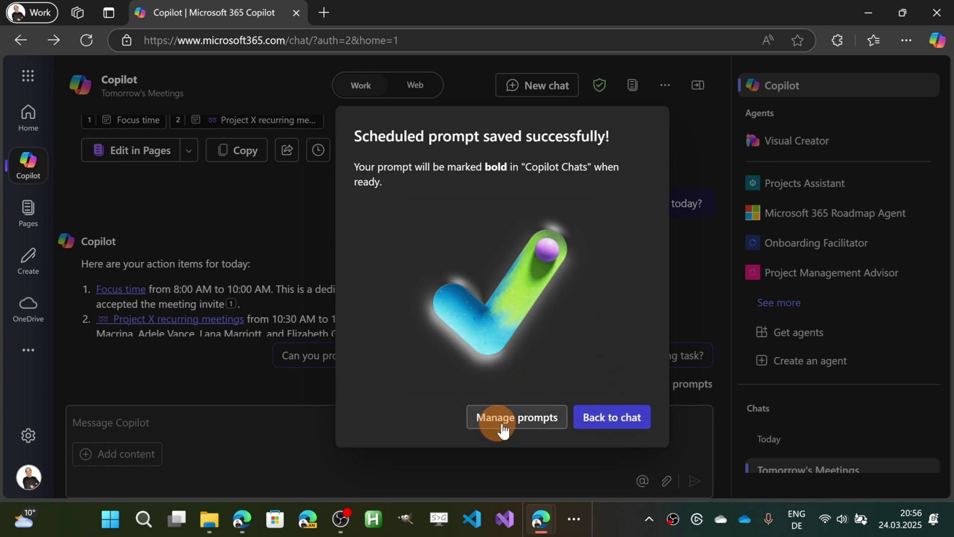
{"action": "left_click", "coordinate": [613, 418]}
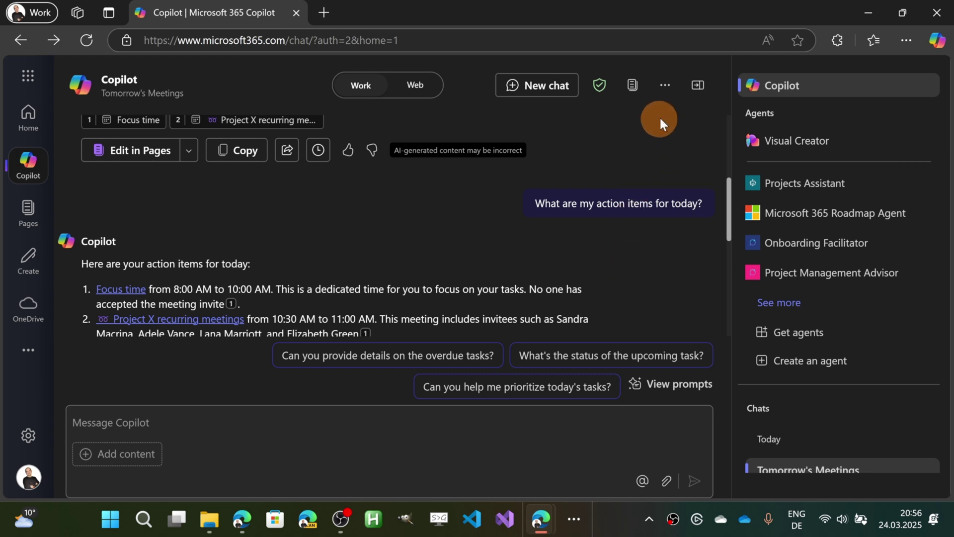
Step: Bring up the Scheduled prompts list from the Copilot chats and more menu
{"action": "left_click", "coordinate": [666, 87]}
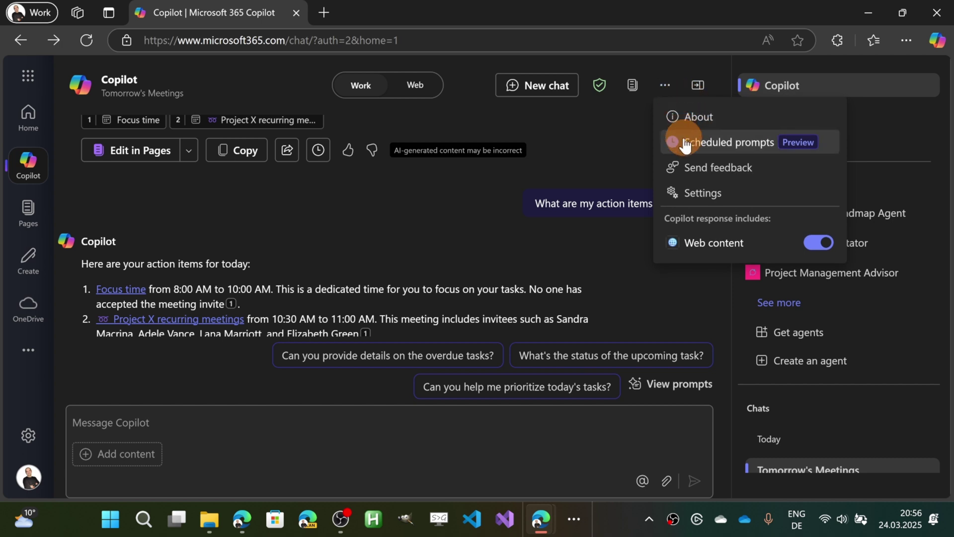
{"action": "left_click", "coordinate": [740, 147]}
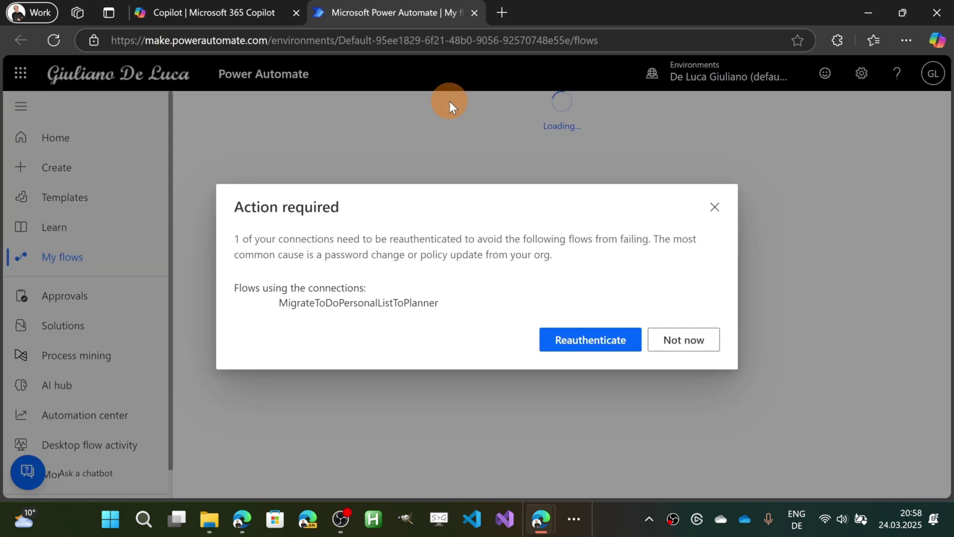
Step: Dismiss the reauthentication notice and open the 'What are my action items for today?' flow in the editor
{"action": "left_click", "coordinate": [684, 339]}
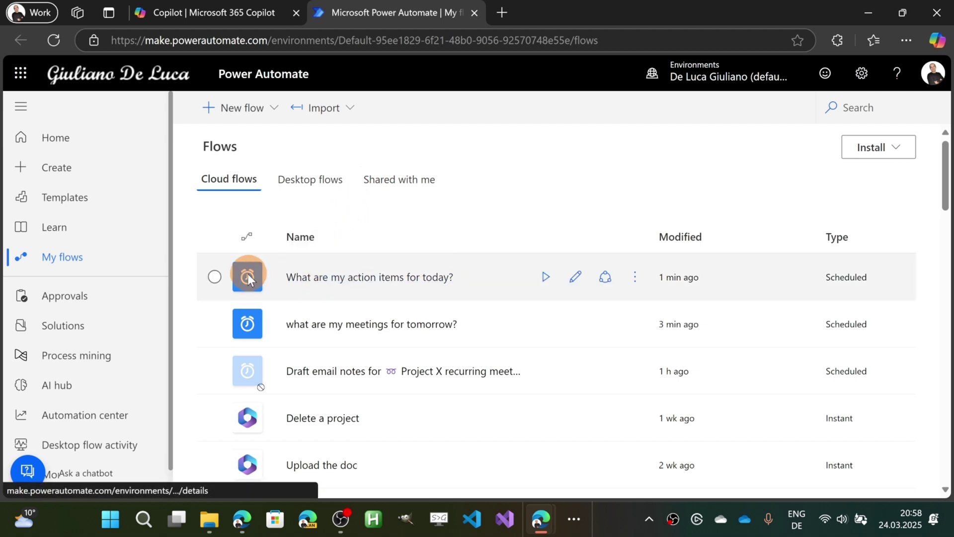
{"action": "mouse_move", "coordinate": [440, 282]}
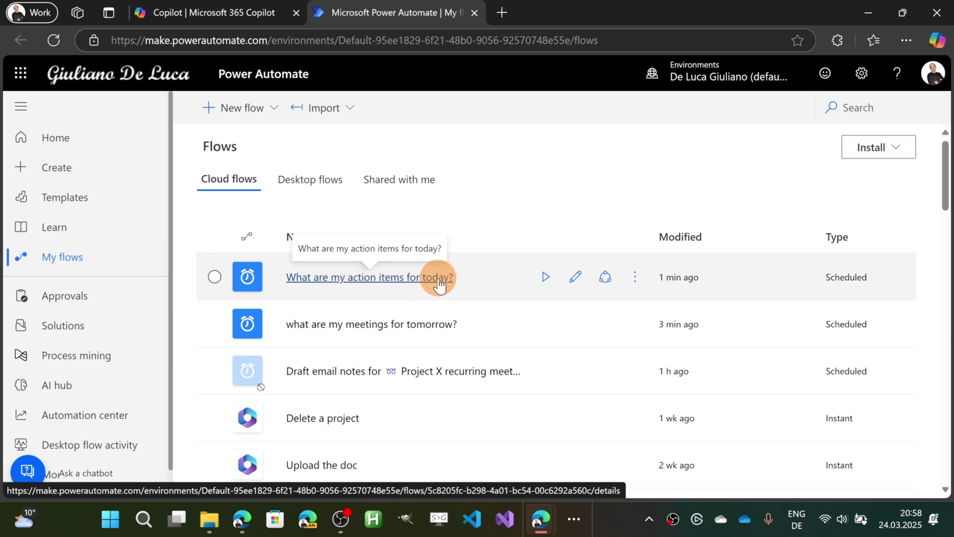
{"action": "left_click", "coordinate": [577, 280]}
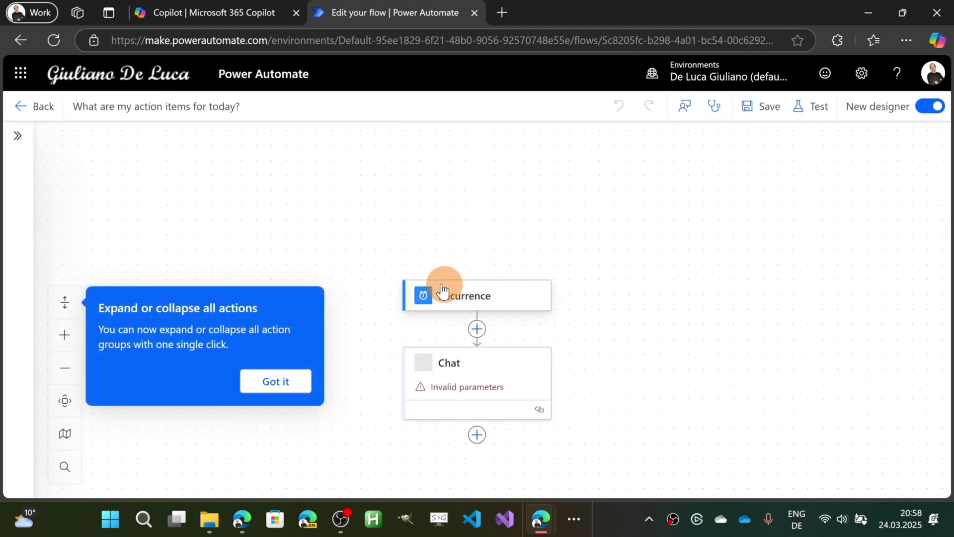
{"action": "left_click", "coordinate": [278, 381]}
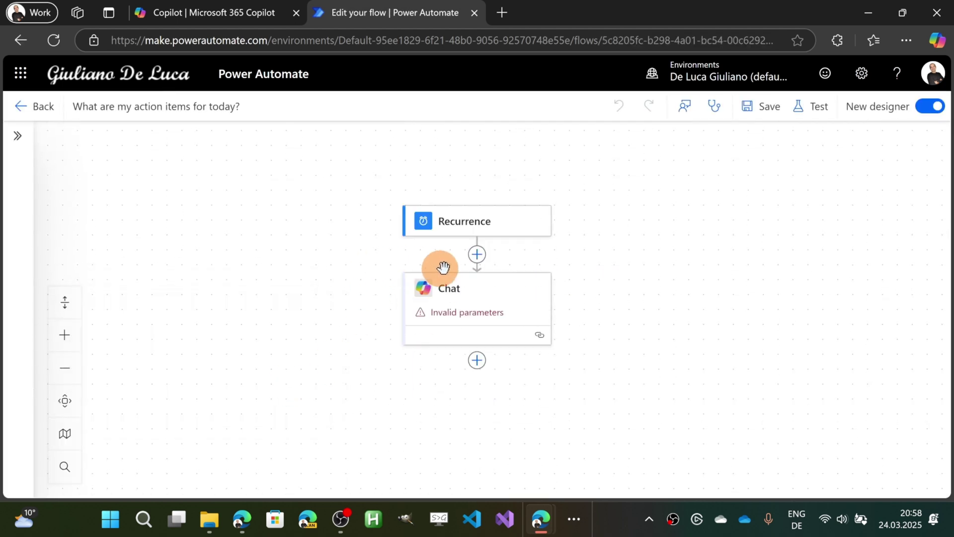
Step: Show the Chat action's parameters and its list of optional advanced parameters
{"action": "left_click", "coordinate": [462, 297]}
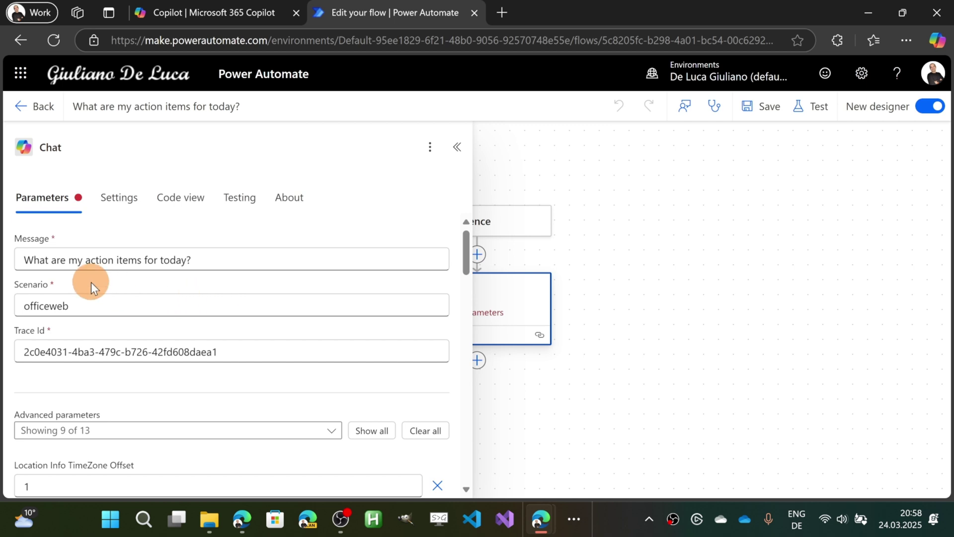
{"action": "scroll", "coordinate": [91, 282], "scroll_direction": "down", "scroll_amount": 1}
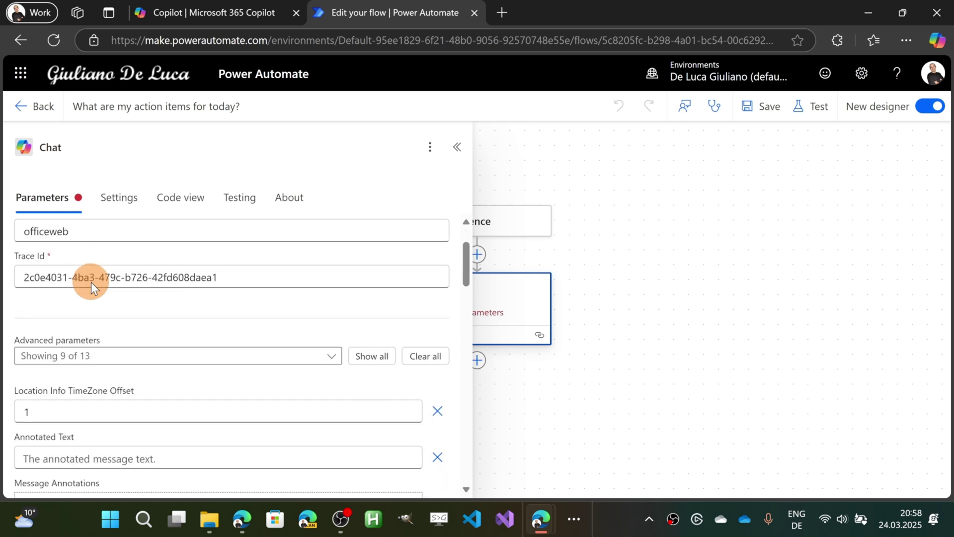
{"action": "scroll", "coordinate": [164, 346], "scroll_direction": "up", "scroll_amount": 1}
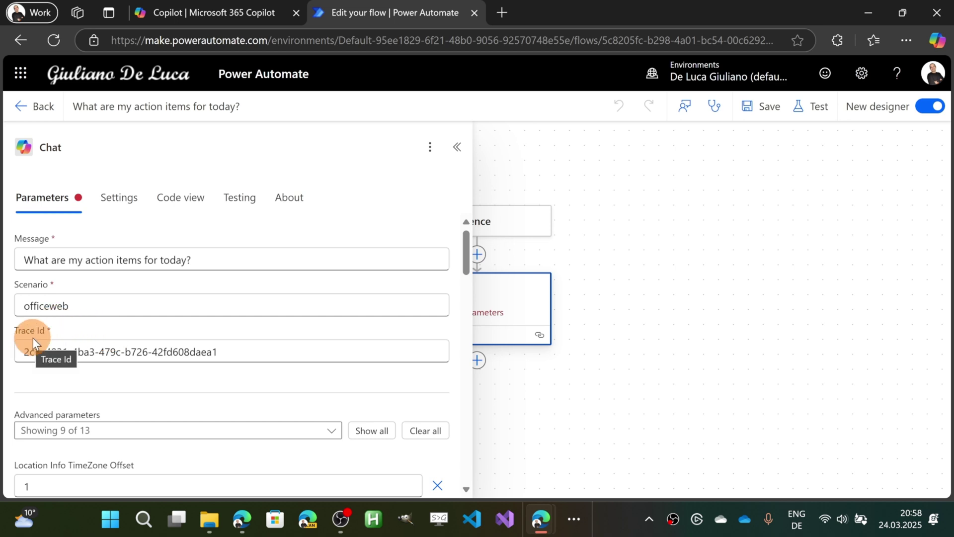
{"action": "scroll", "coordinate": [157, 337], "scroll_direction": "down", "scroll_amount": 1}
{"action": "scroll", "coordinate": [157, 337], "scroll_direction": "up", "scroll_amount": 1}
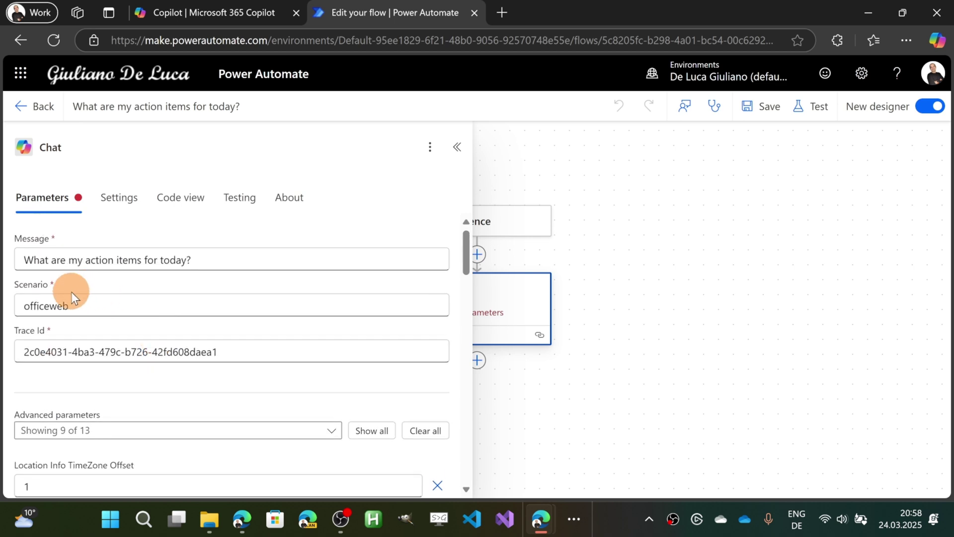
{"action": "scroll", "coordinate": [118, 305], "scroll_direction": "down", "scroll_amount": 2}
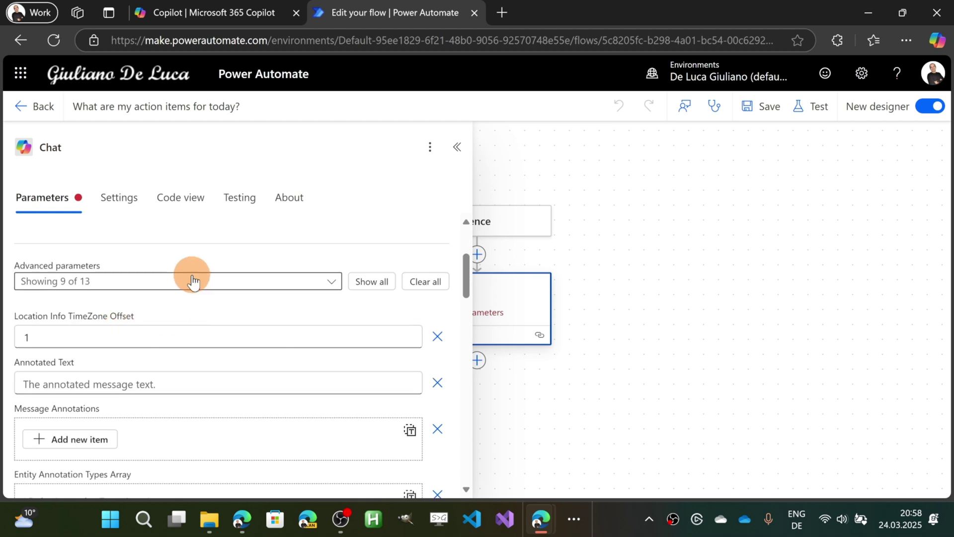
{"action": "left_click", "coordinate": [333, 284]}
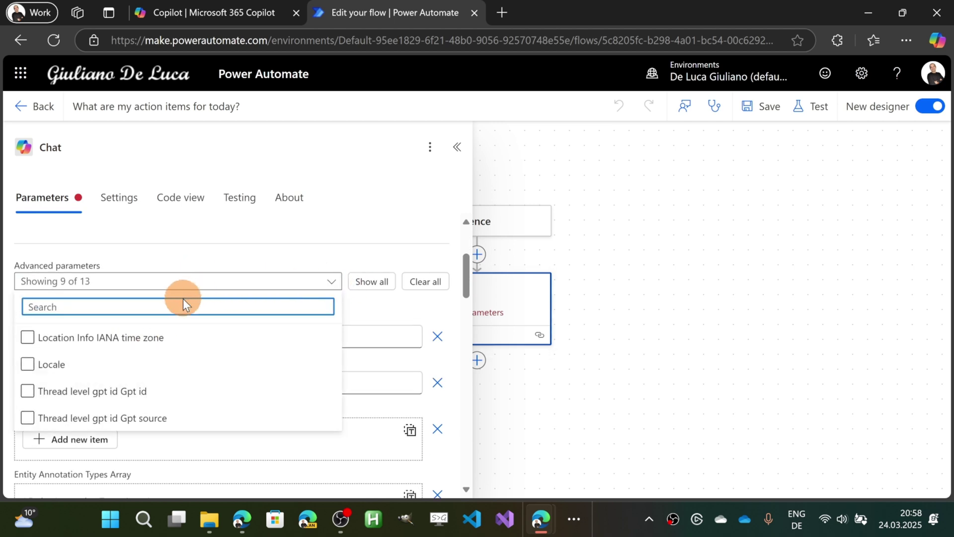
{"action": "left_click", "coordinate": [145, 364]}
Step: Include the Location Info IANA time zone and Thread level Gpt id parameters
{"action": "left_click", "coordinate": [104, 338]}
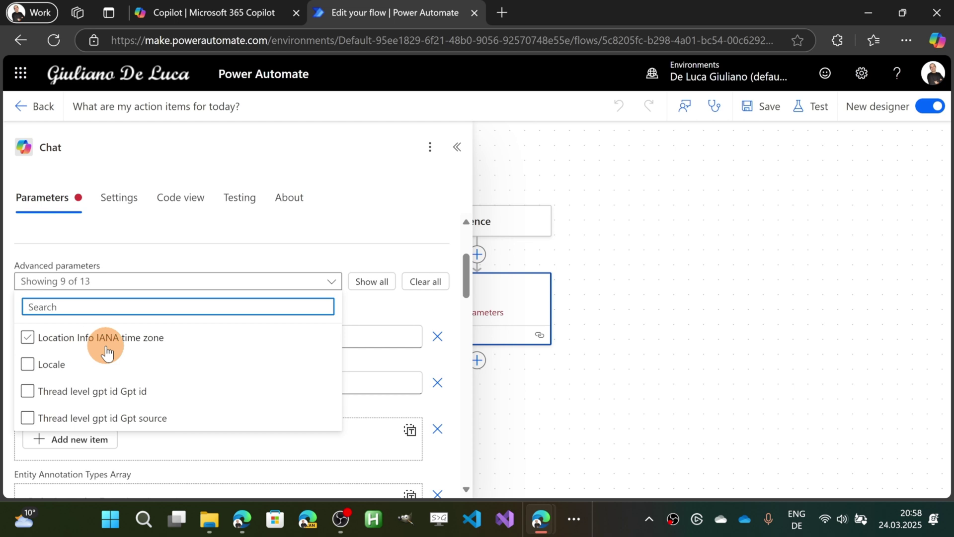
{"action": "left_click", "coordinate": [51, 364]}
{"action": "left_click", "coordinate": [89, 391]}
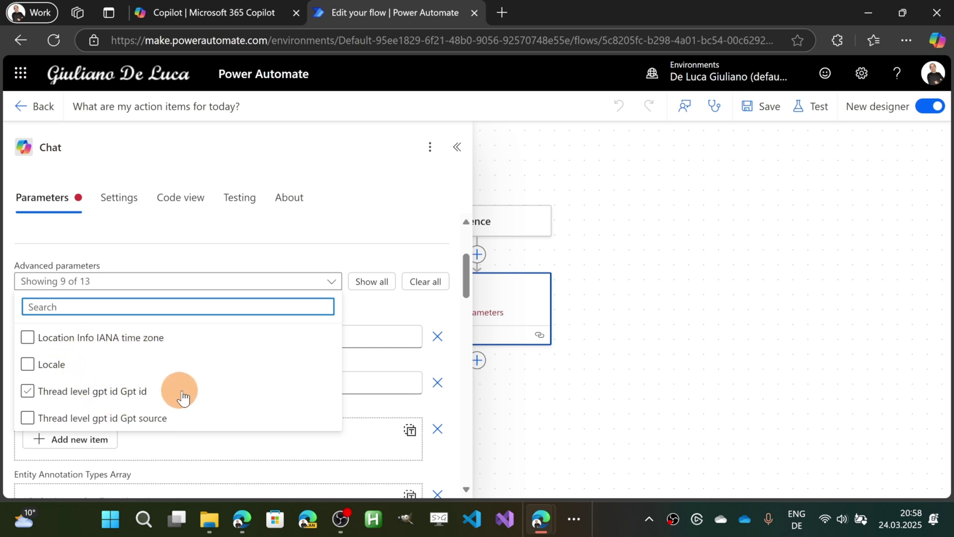
Step: Close the advanced parameters list, leaving the Chat action's Option Sets values on view
{"action": "left_click", "coordinate": [395, 318]}
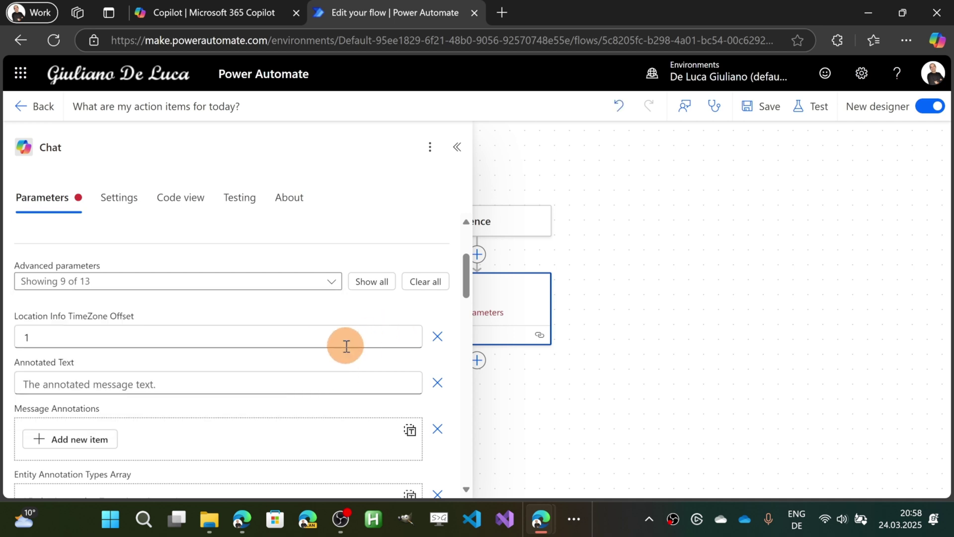
{"action": "scroll", "coordinate": [169, 311], "scroll_direction": "down", "scroll_amount": 1}
{"action": "scroll", "coordinate": [166, 310], "scroll_direction": "down", "scroll_amount": 2}
{"action": "scroll", "coordinate": [166, 310], "scroll_direction": "down", "scroll_amount": 1}
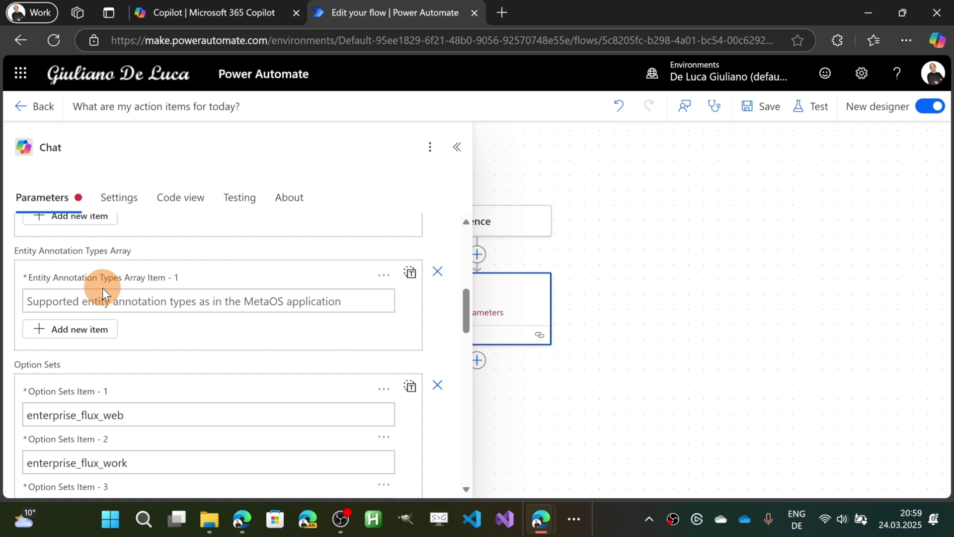
{"action": "scroll", "coordinate": [170, 290], "scroll_direction": "down", "scroll_amount": 1}
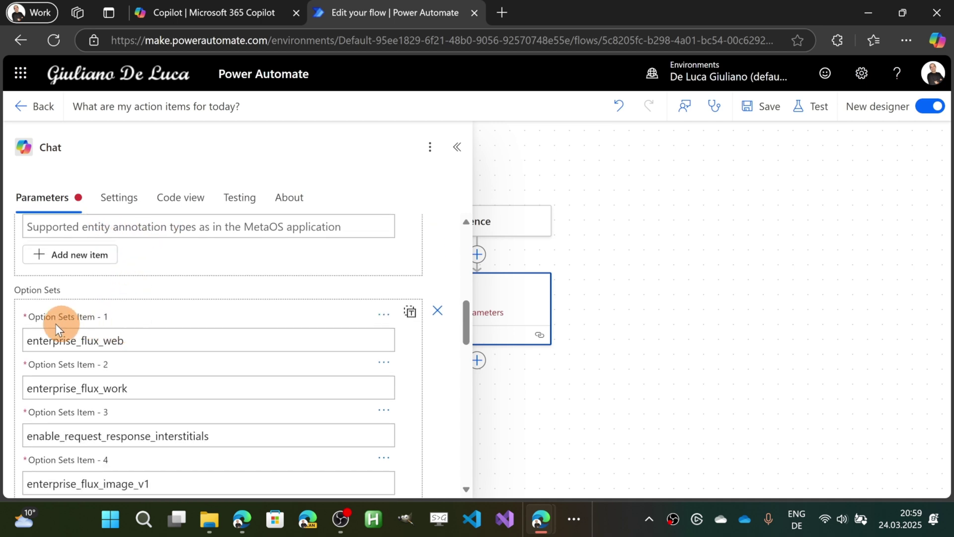
{"action": "scroll", "coordinate": [96, 326], "scroll_direction": "down", "scroll_amount": 1}
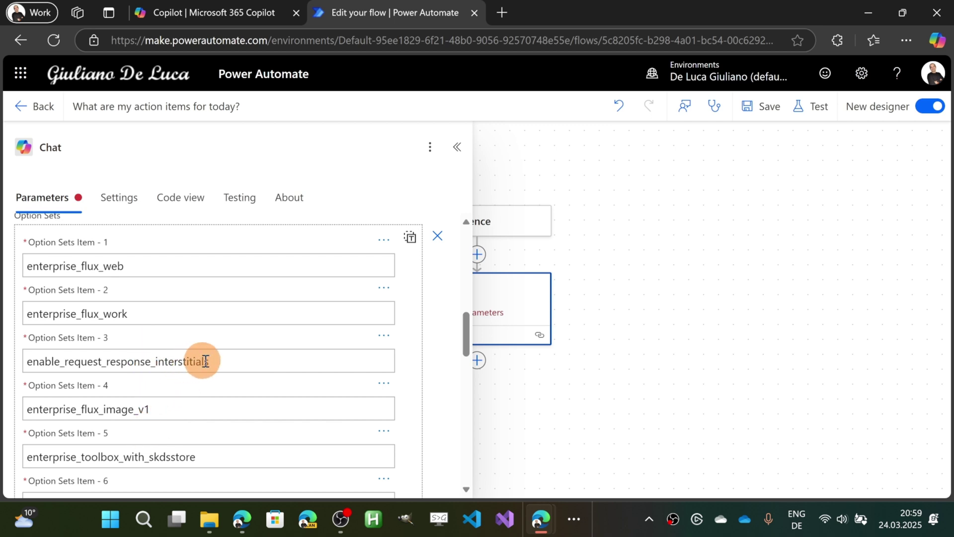
{"action": "scroll", "coordinate": [221, 362], "scroll_direction": "down", "scroll_amount": 1}
{"action": "scroll", "coordinate": [221, 360], "scroll_direction": "down", "scroll_amount": 1}
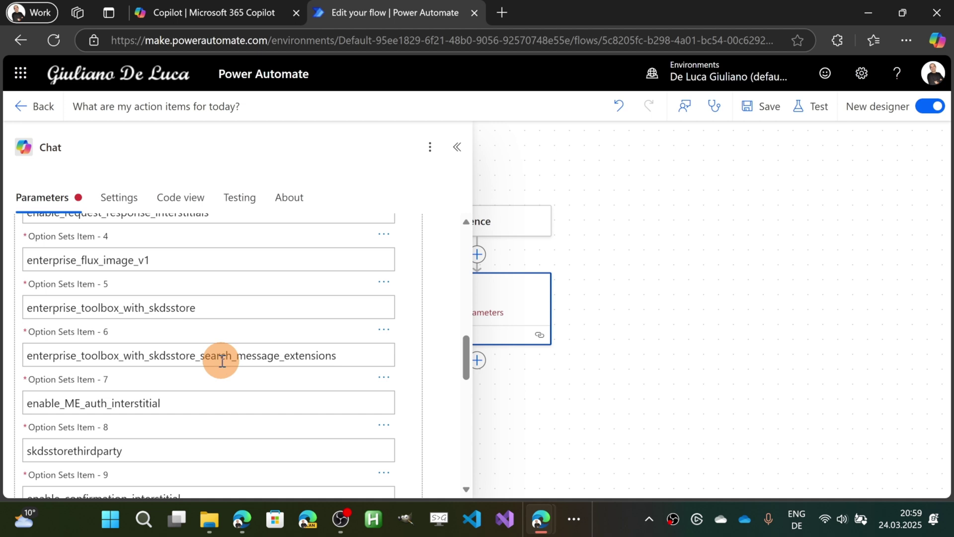
{"action": "scroll", "coordinate": [222, 361], "scroll_direction": "down", "scroll_amount": 1}
{"action": "scroll", "coordinate": [221, 361], "scroll_direction": "down", "scroll_amount": 1}
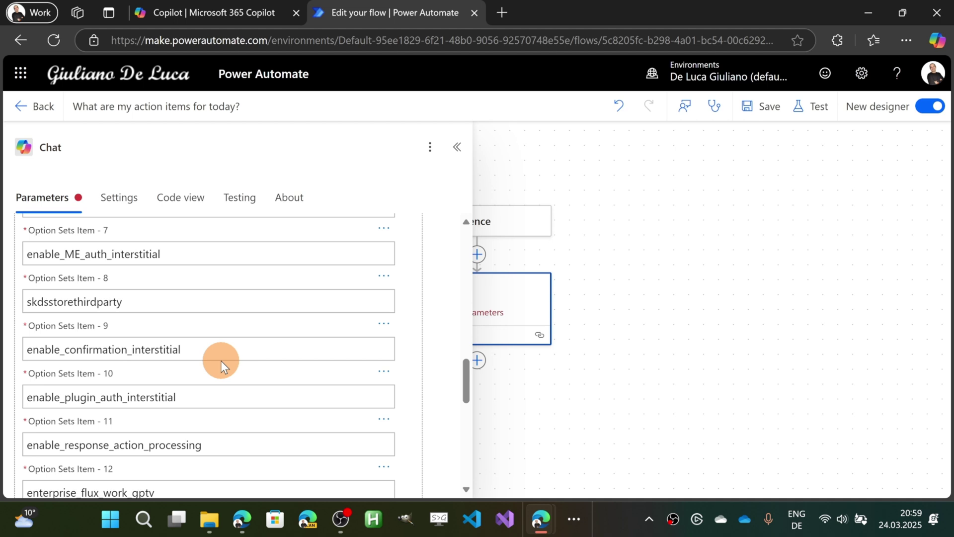
{"action": "scroll", "coordinate": [231, 355], "scroll_direction": "down", "scroll_amount": 1}
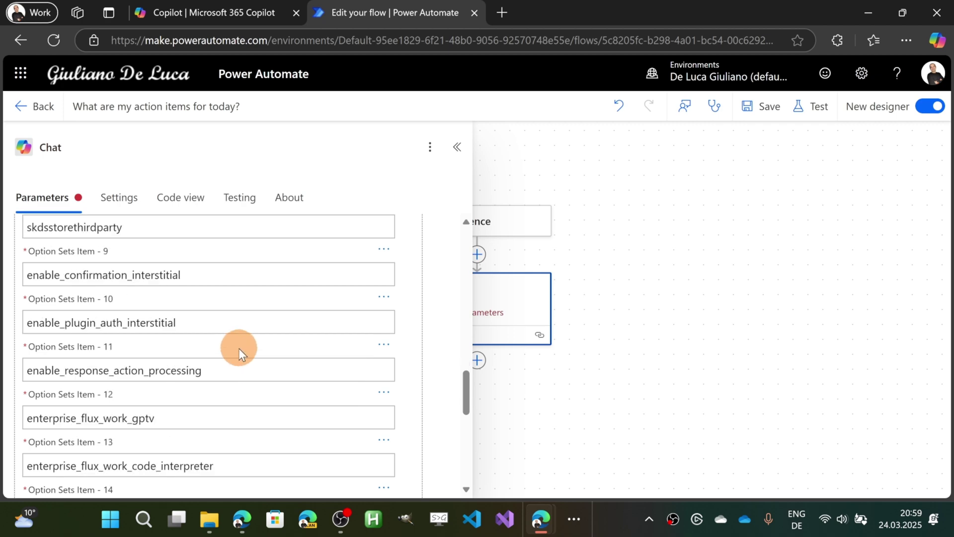